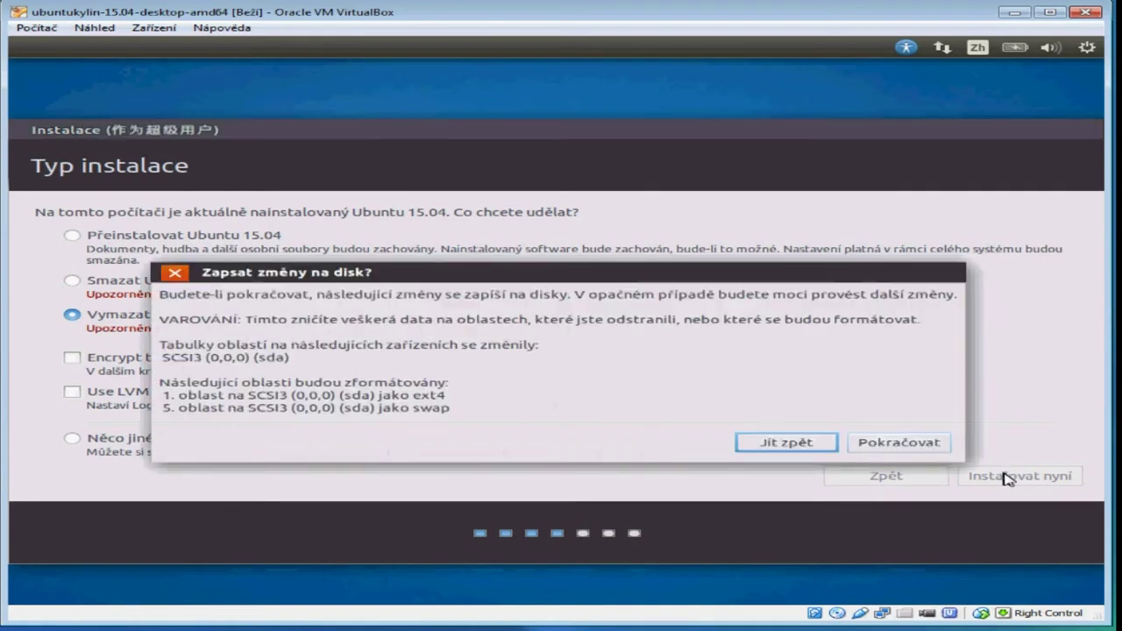
# Confirm writing the partition changes to disk and accept Prague as the location
pyautogui.click(902, 442)
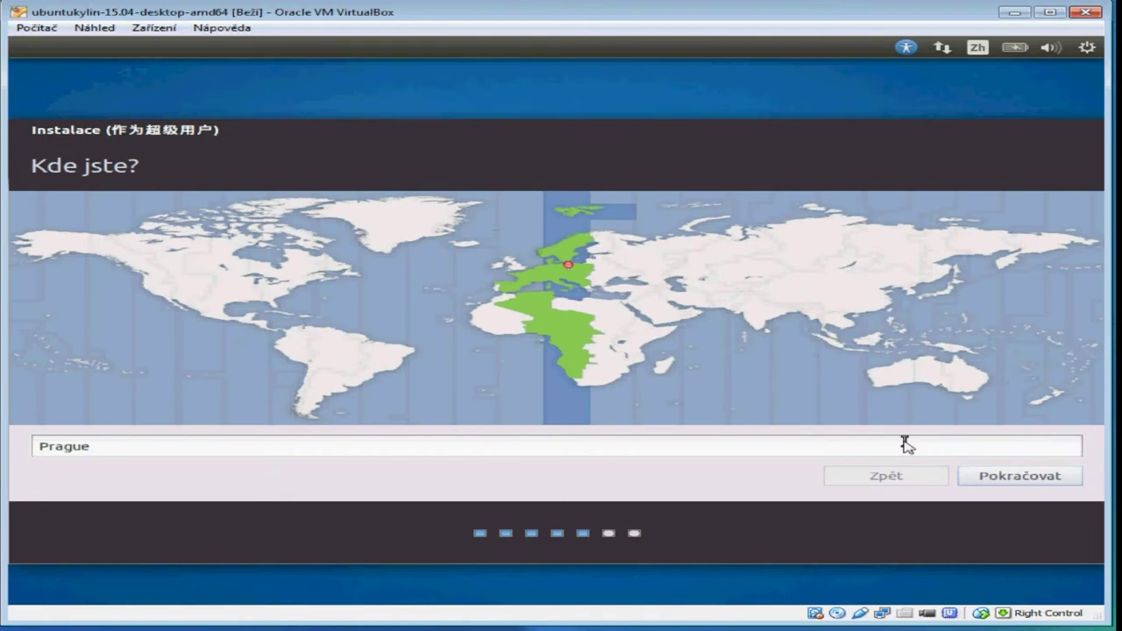
pyautogui.click(1014, 478)
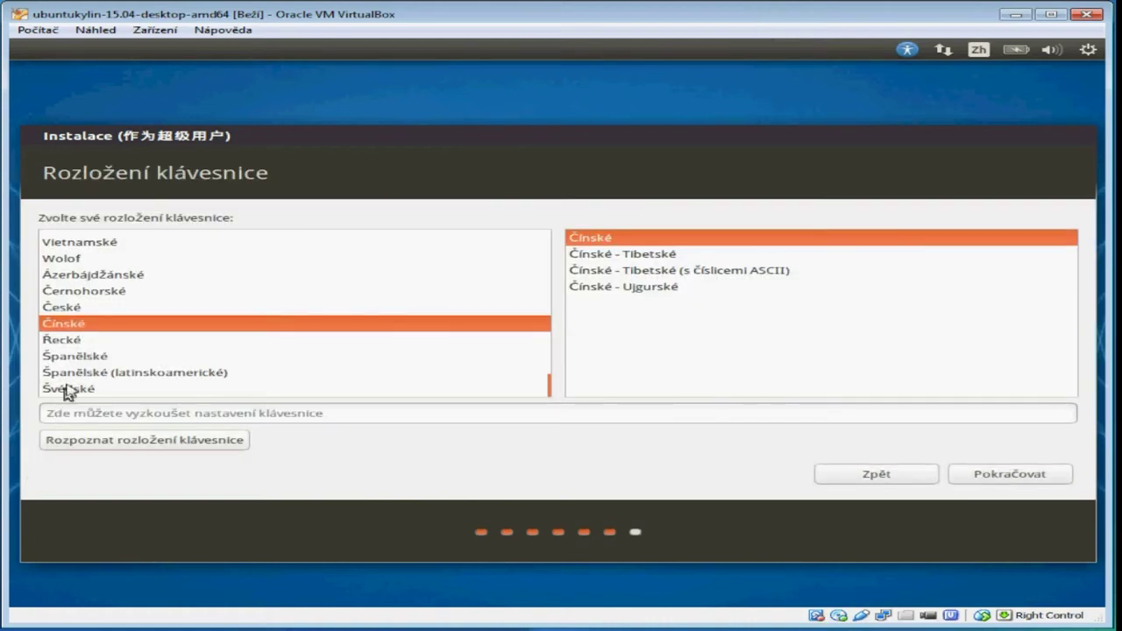
# Choose the Czech keyboard with the České (QWERTY) variant instead of Chinese and continue
pyautogui.click(70, 309)
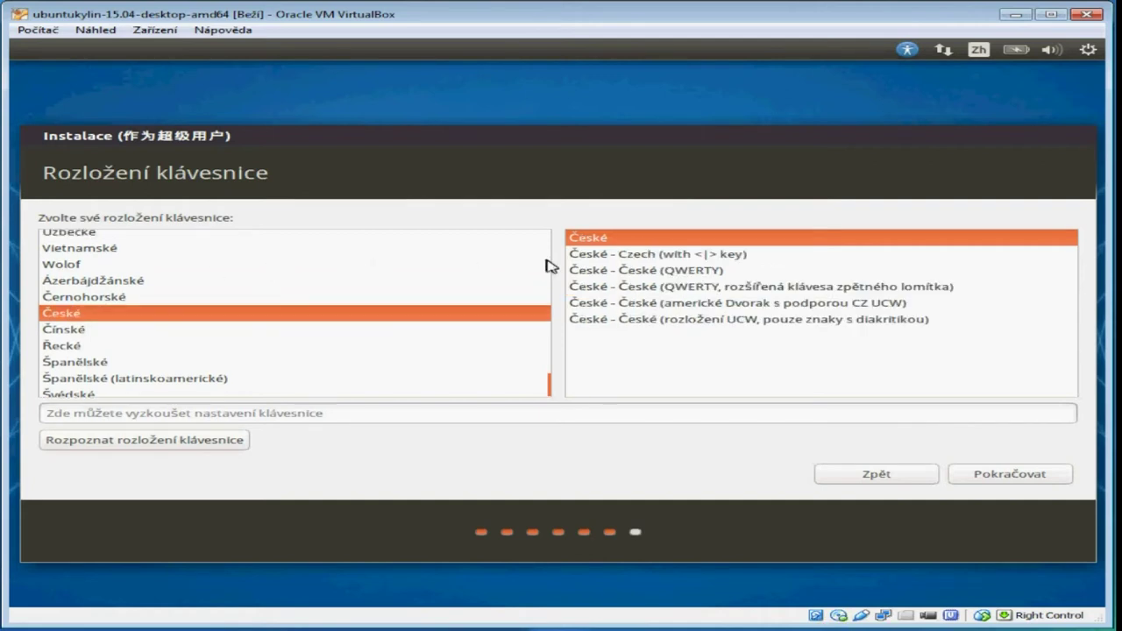
pyautogui.click(637, 272)
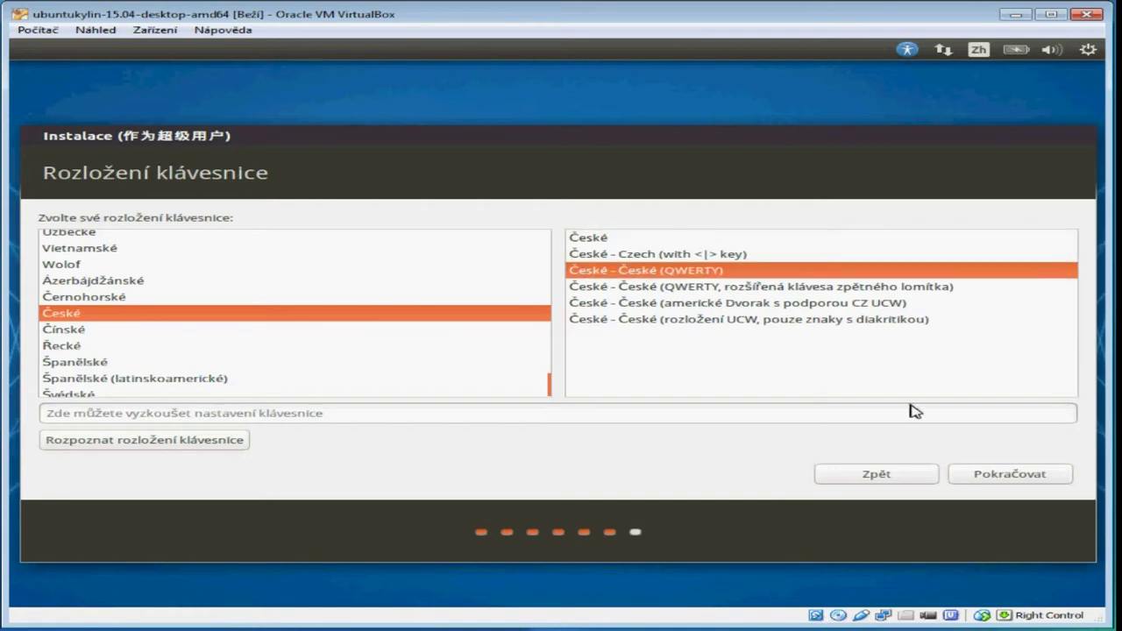
pyautogui.click(1004, 477)
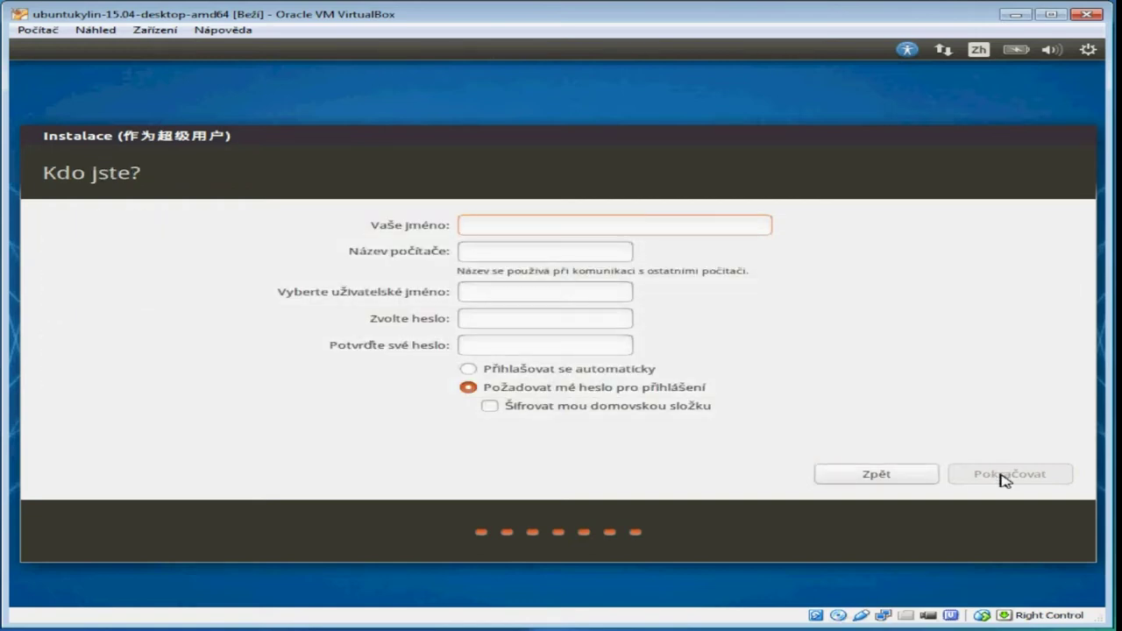
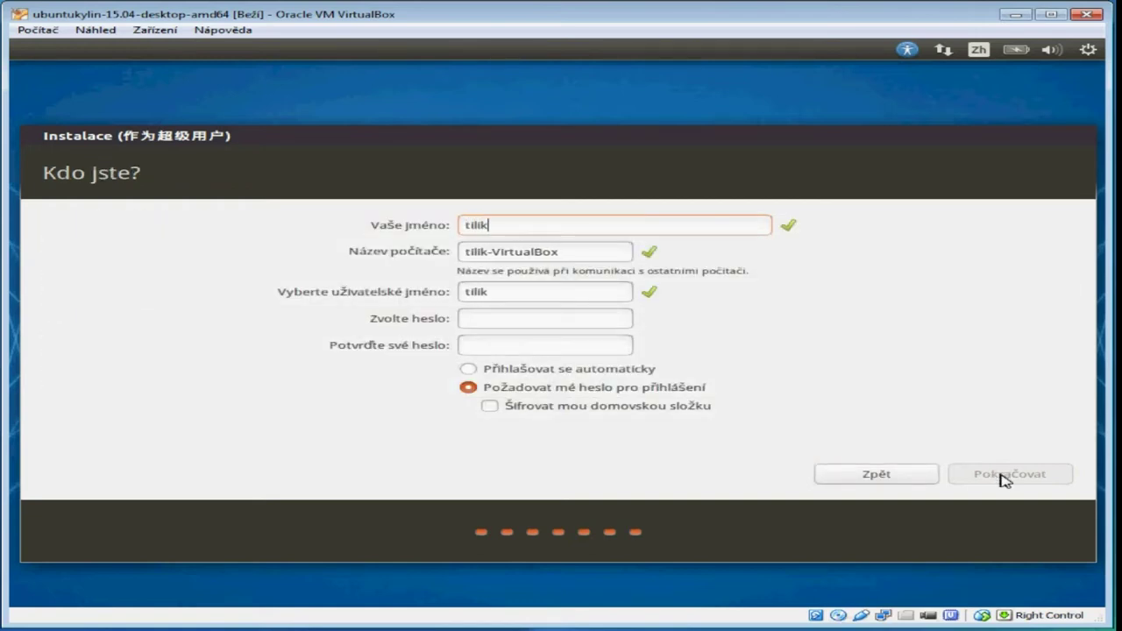
# Enter the user's name, then type the account password and retype it to confirm
pyautogui.click(591, 319)
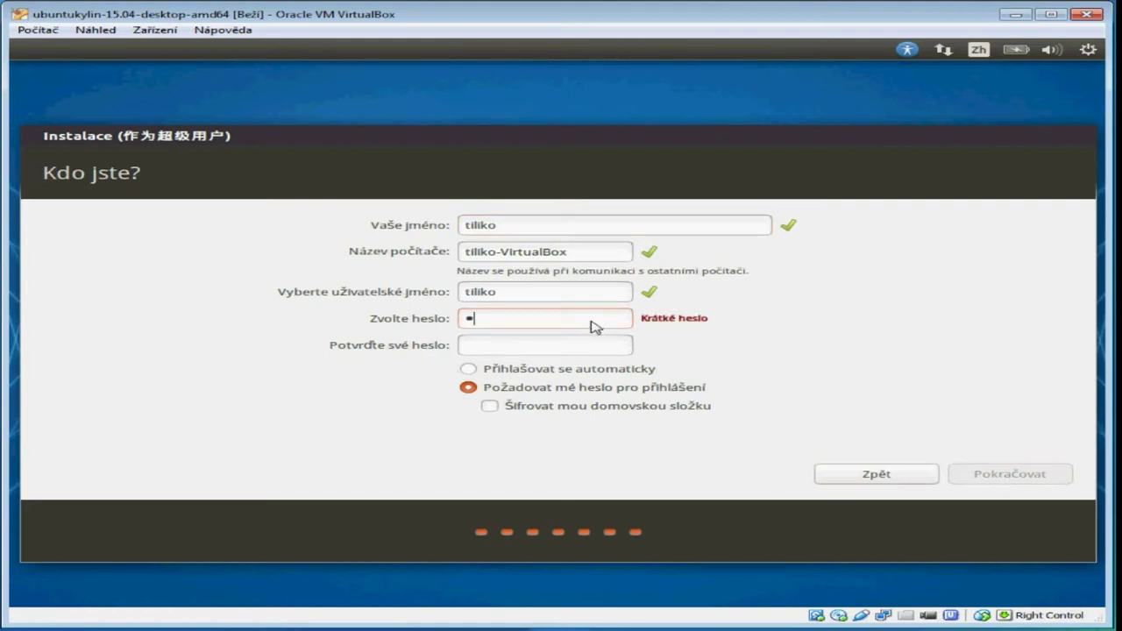
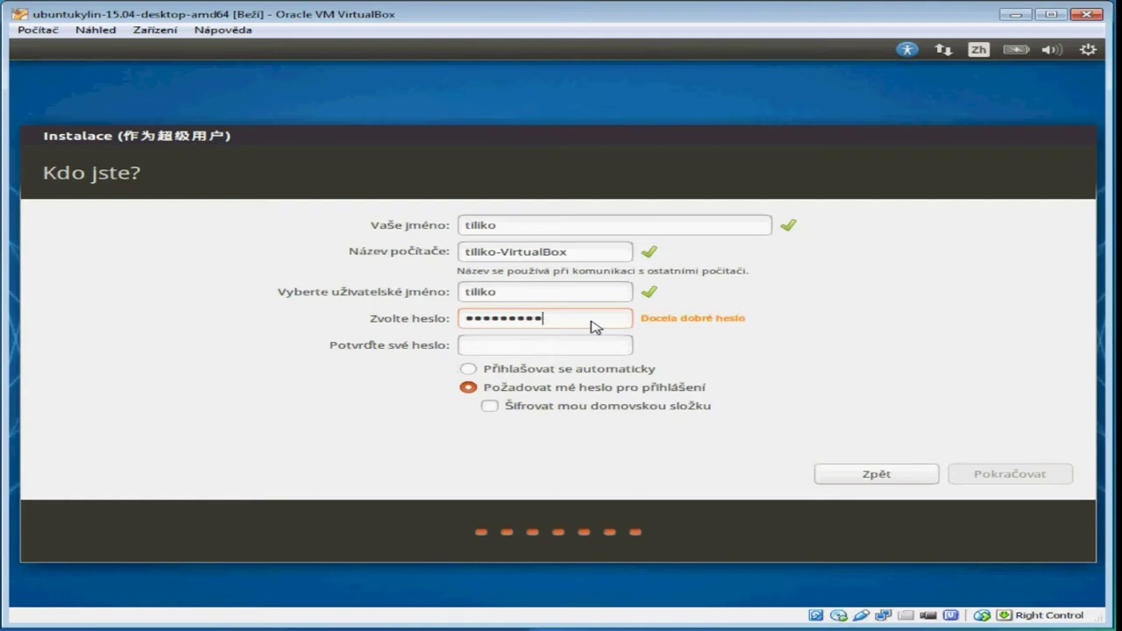
pyautogui.click(583, 347)
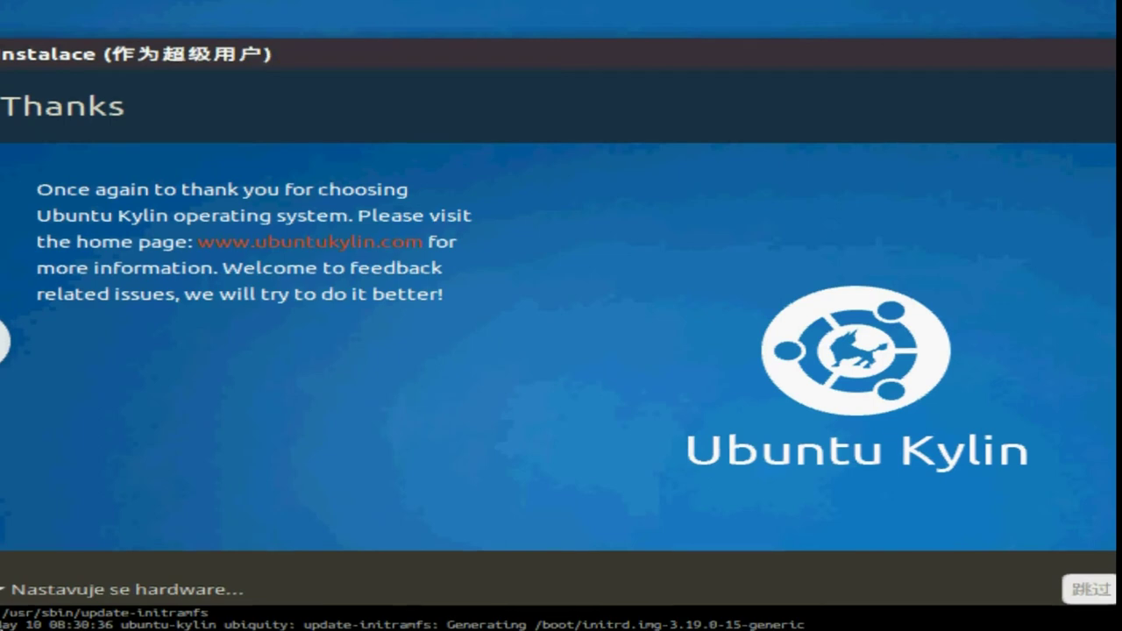
# Switch from the installing VM back to the VirtualBox Manager window
pyautogui.hotkey('alt', 'Tab')
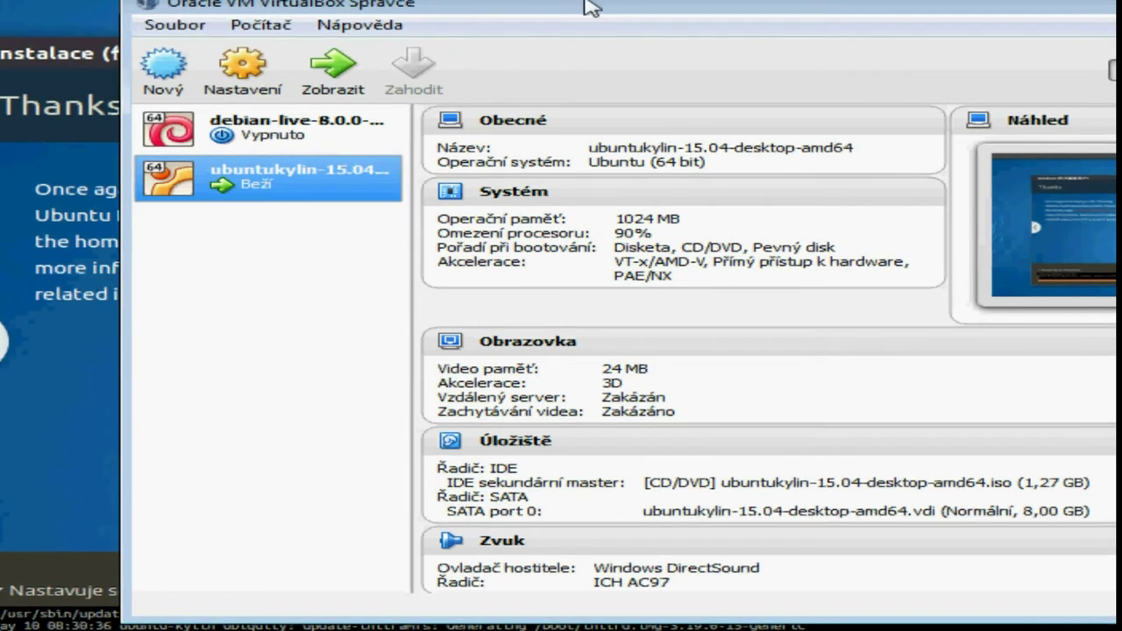
# Reposition the VirtualBox Manager window at the top of the screen
pyautogui.moveTo(592, 7); pyautogui.dragTo(565, 3)
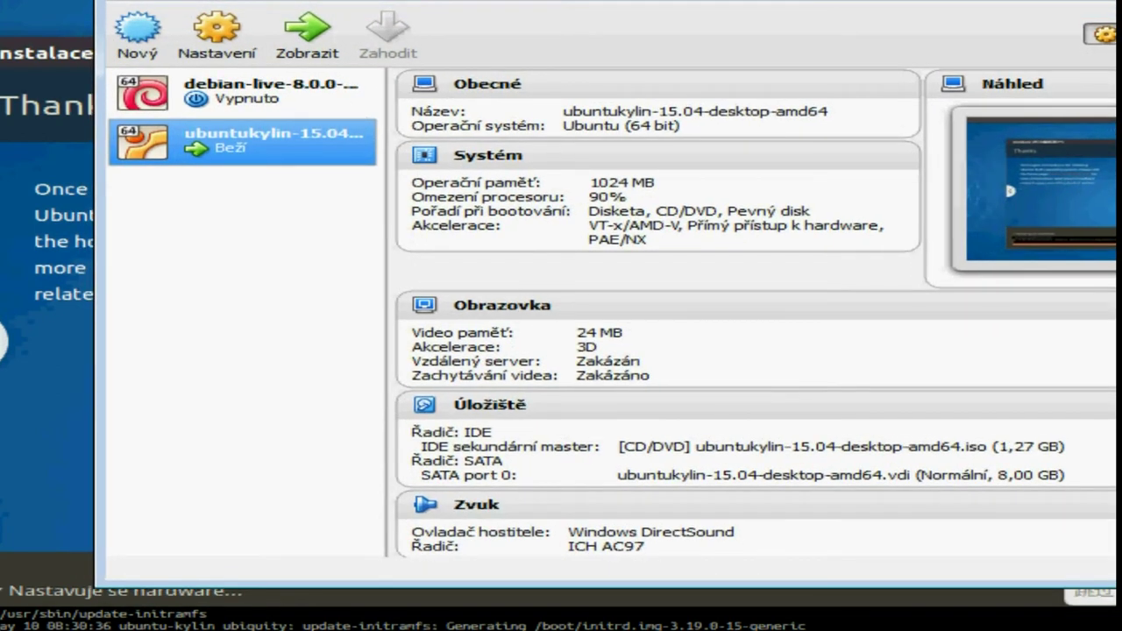
pyautogui.moveTo(565, 3); pyautogui.dragTo(598, 0)
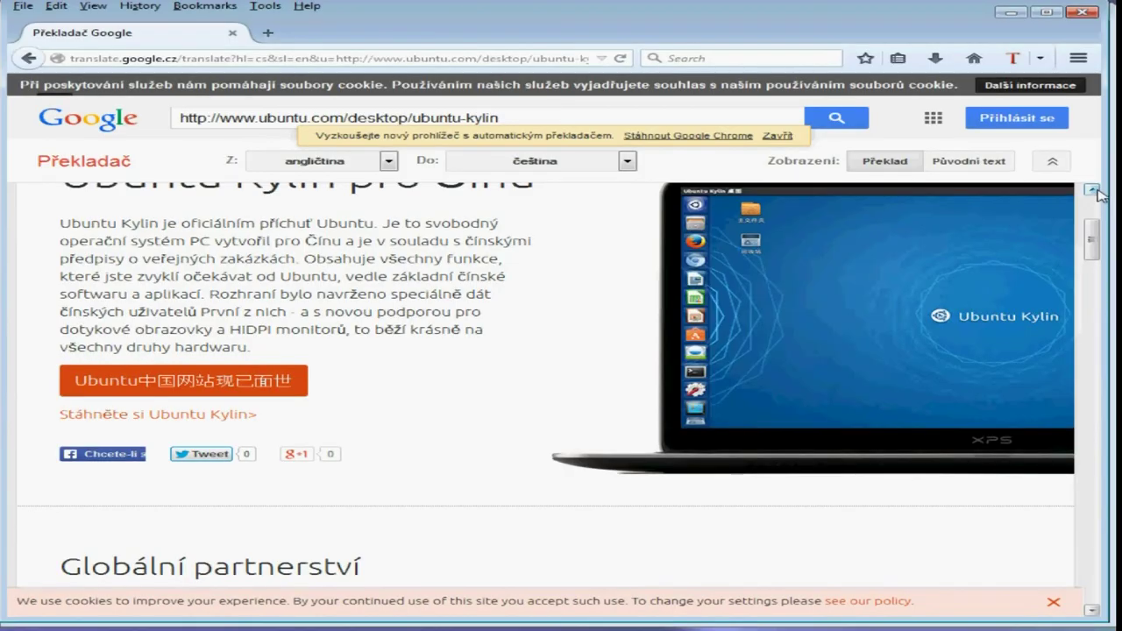
# Return to the VM's Firefox and scroll the colonos post to its apt-get install commands
pyautogui.click(1098, 191)
pyautogui.click(1091, 190)
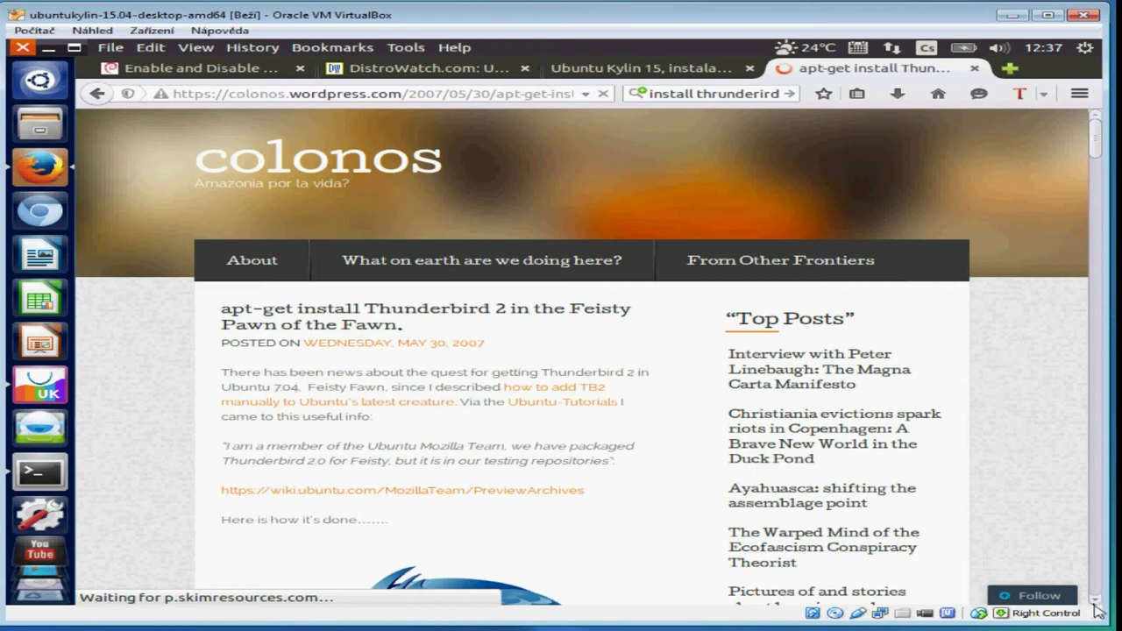
pyautogui.scroll(-10, 1095, 606)
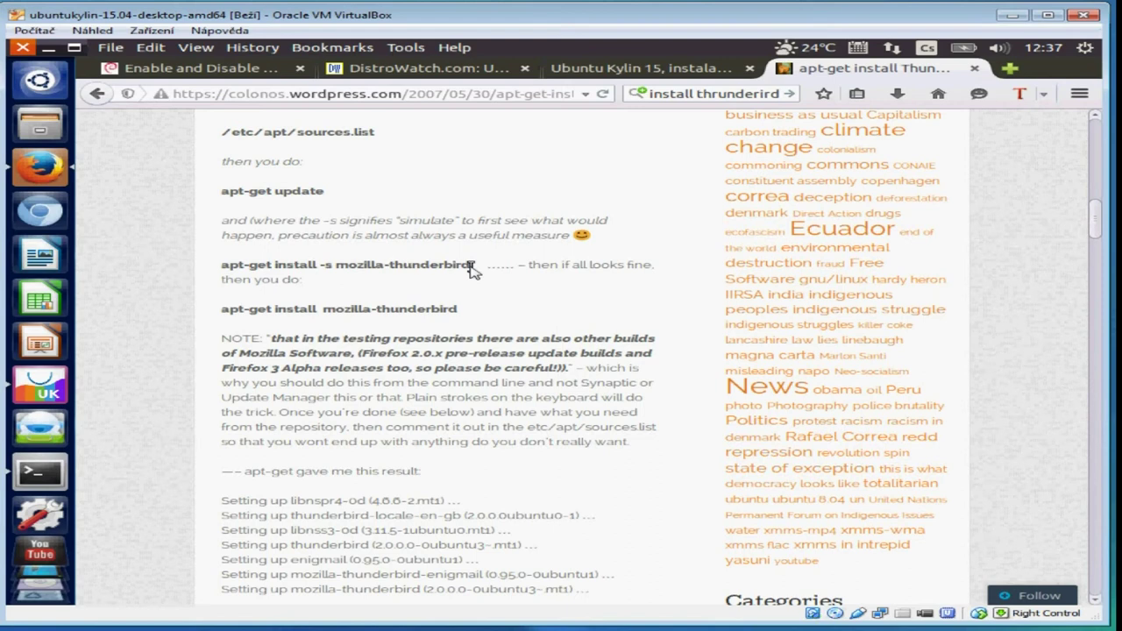
# Select and copy 'apt-get install -s mozilla-thunderbird' from the post
pyautogui.moveTo(472, 267); pyautogui.dragTo(216, 267)
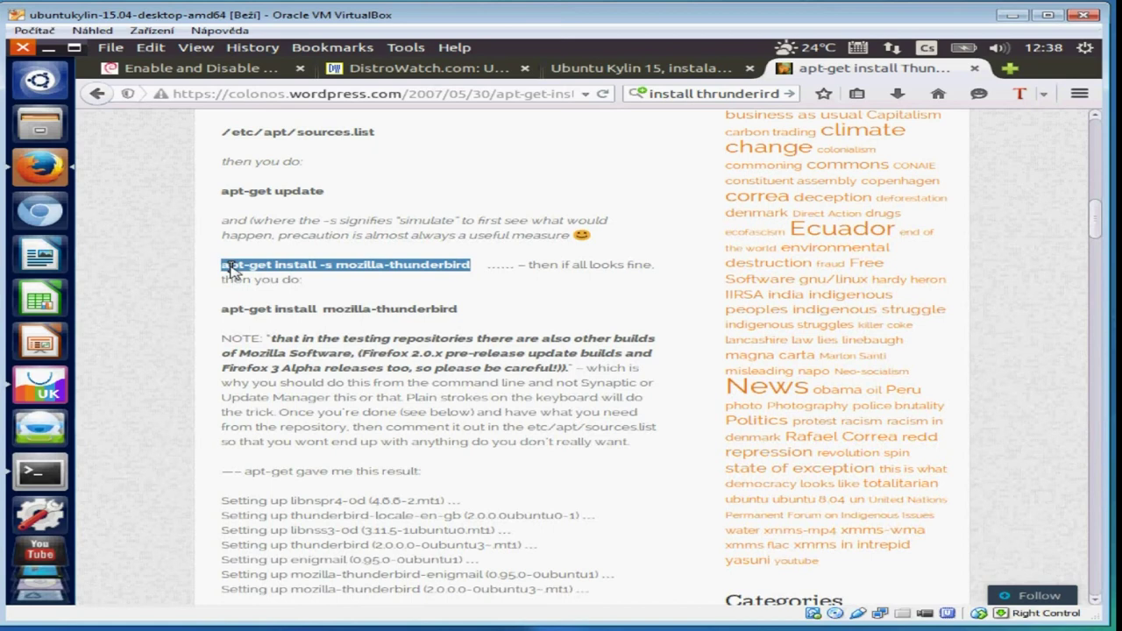
pyautogui.rightClick(232, 267)
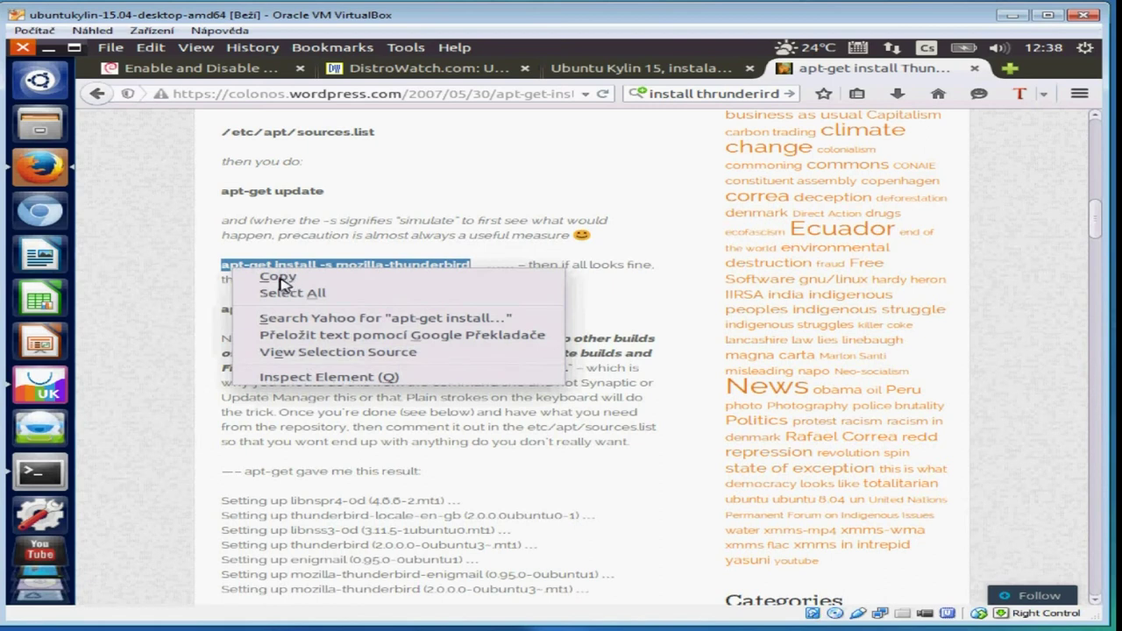
pyautogui.click(281, 279)
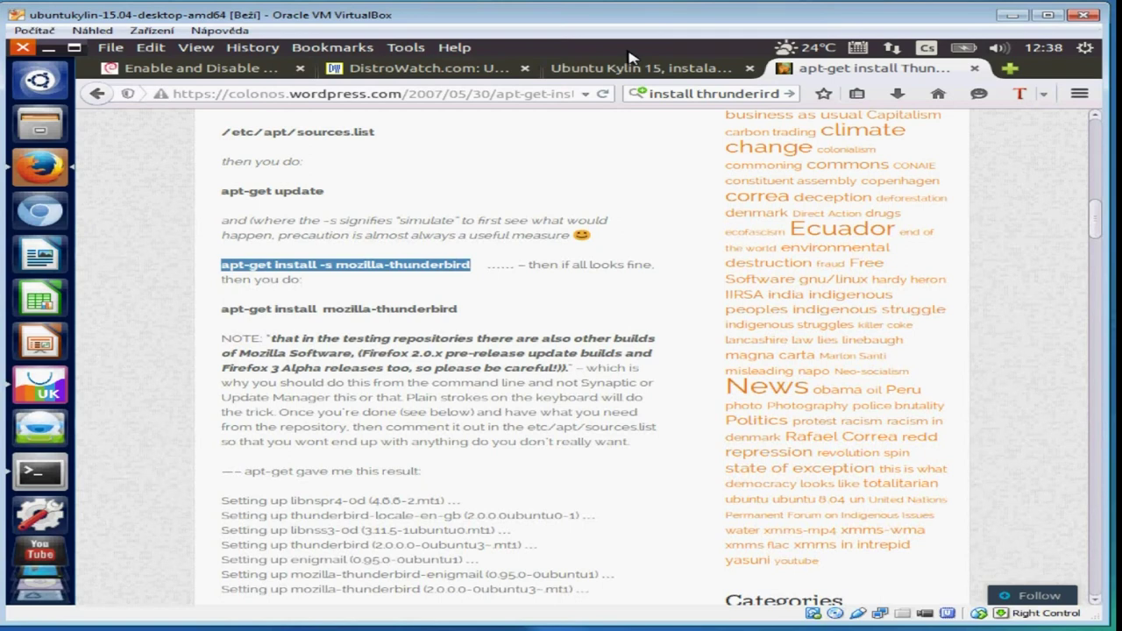
# Paste and run 'apt-get install -s mozilla-thunderbird' in the root terminal
pyautogui.click(42, 476)
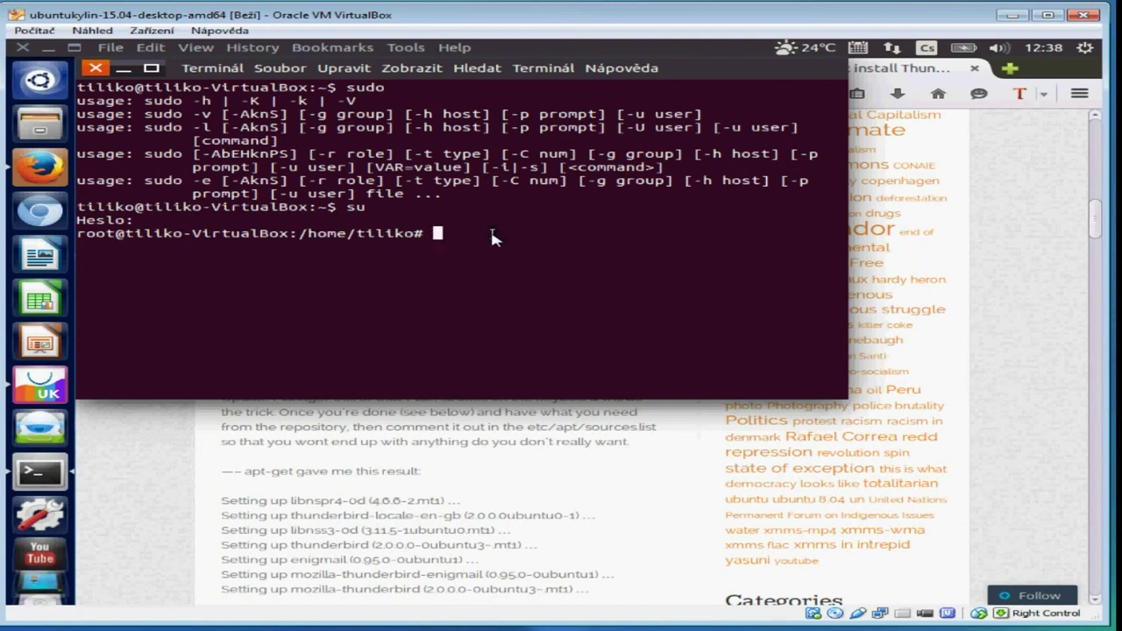
pyautogui.rightClick(491, 239)
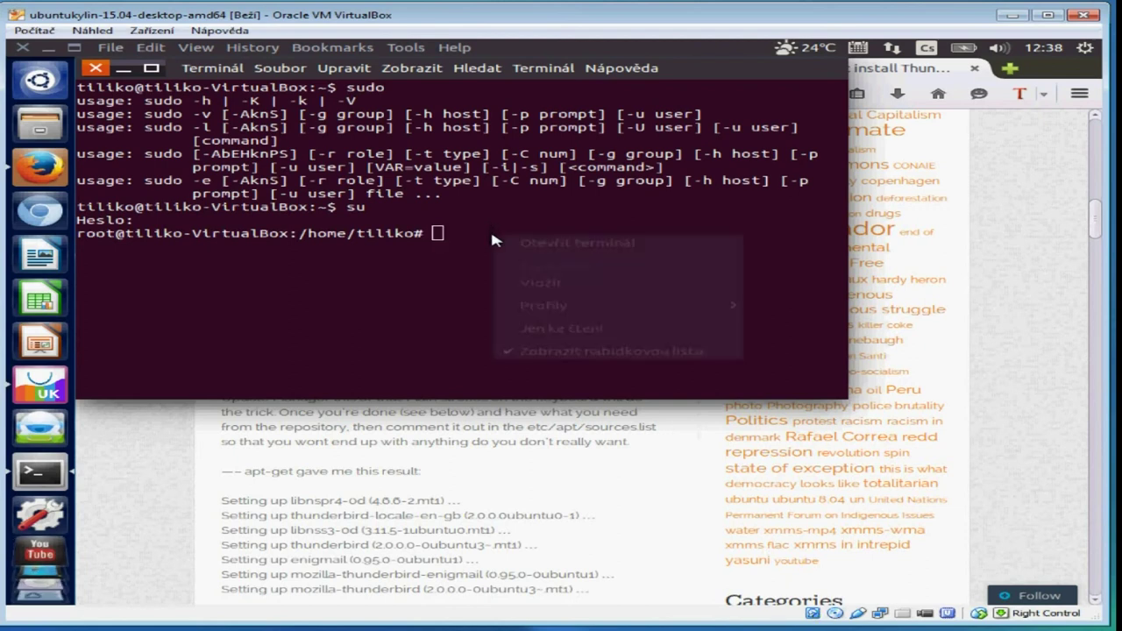
pyautogui.click(534, 283)
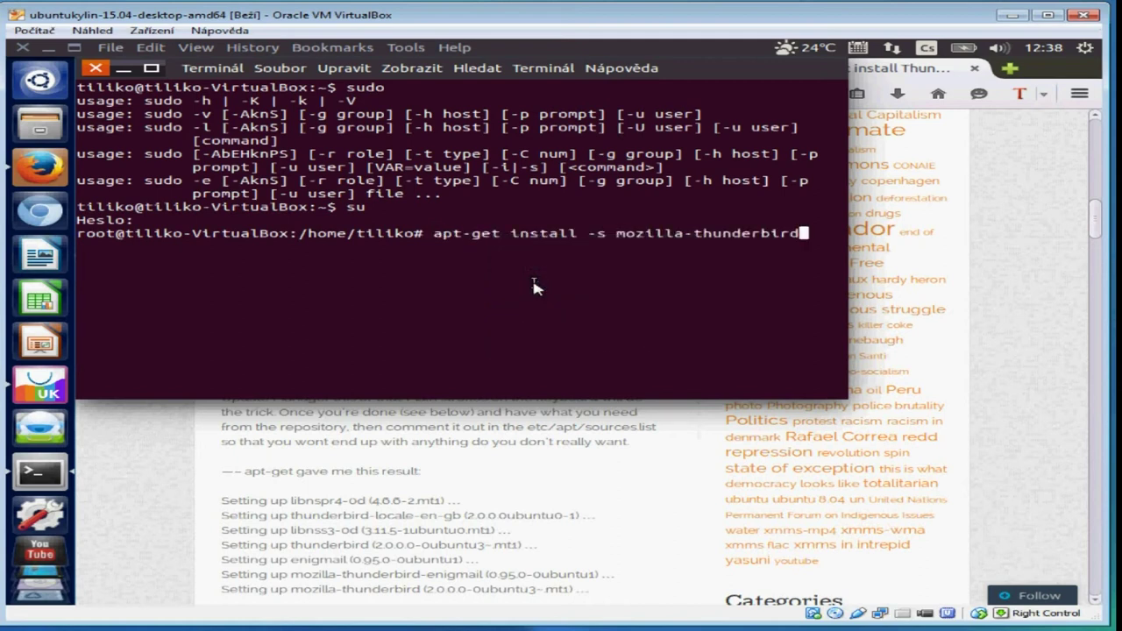
pyautogui.press('Return')
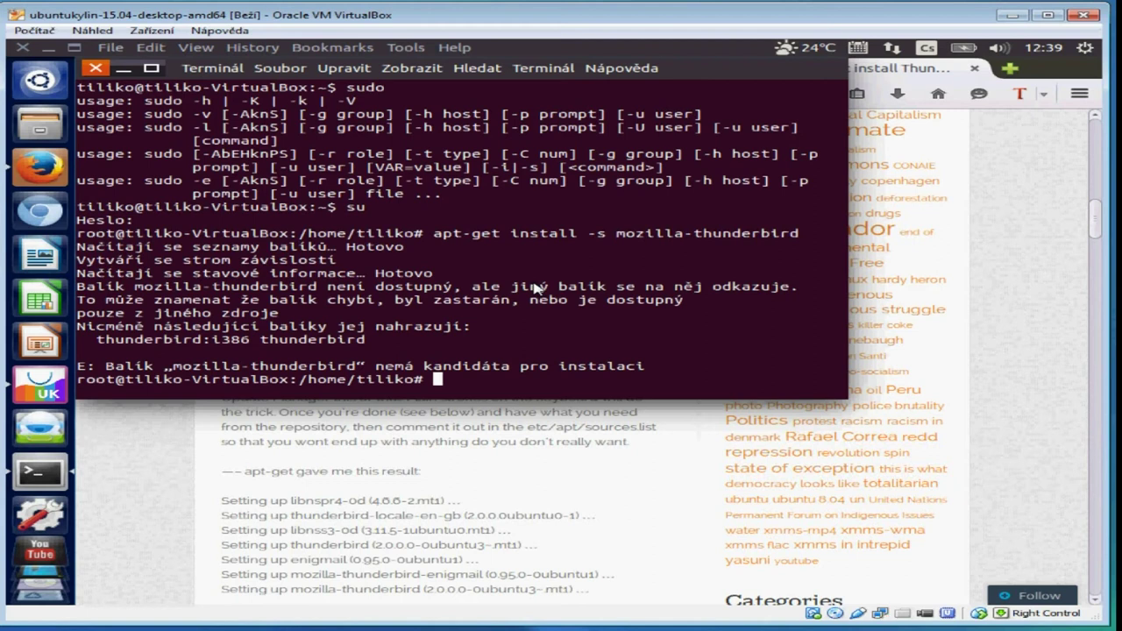
# Recall the simulated install command, run it a second time, and recall it again
pyautogui.press('Up')
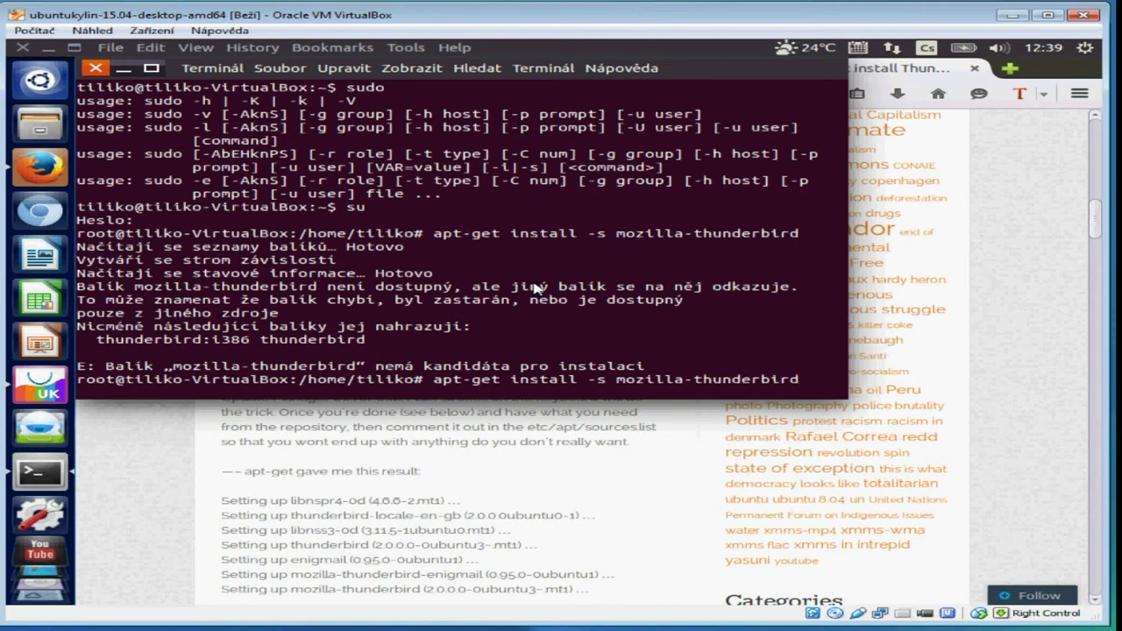
pyautogui.press('Left')
pyautogui.hotkey('ctrl', 'Left')
pyautogui.hotkey('ctrl', 'Left')
pyautogui.press('Right')
pyautogui.press('Return')
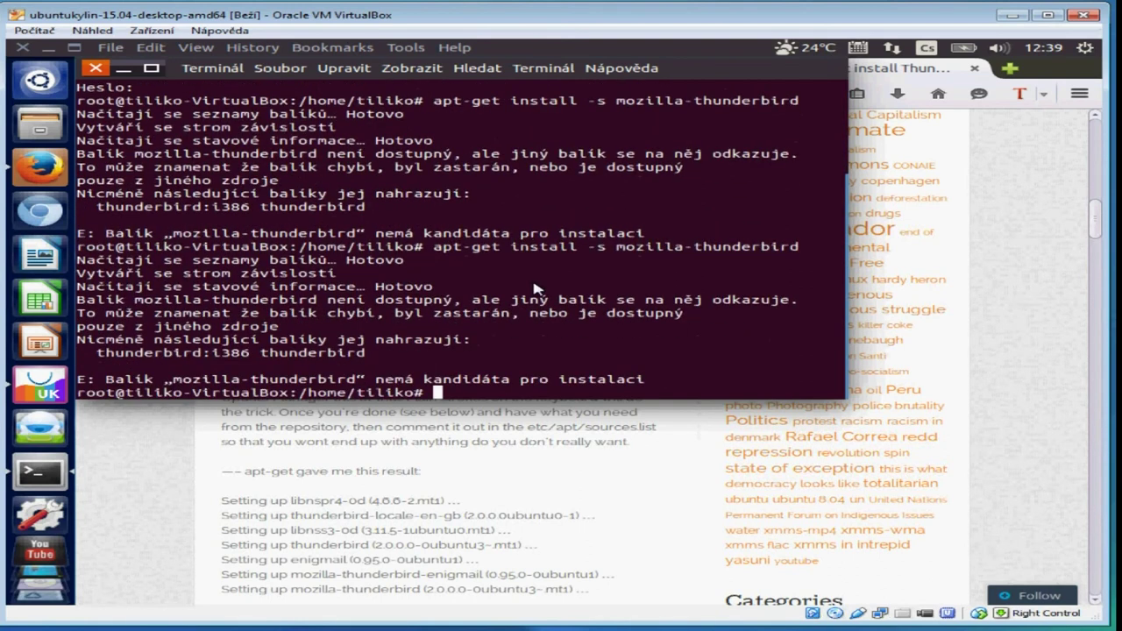
pyautogui.press('Up')
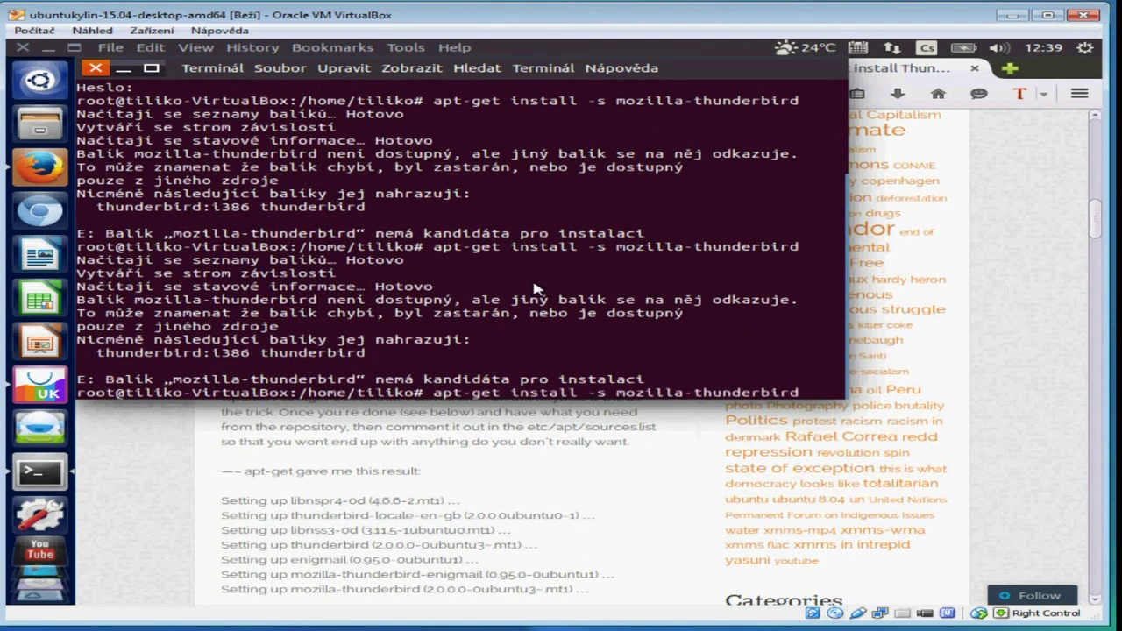
# Delete the '-s' option and run the real 'apt-get install mozilla-thunderbird'
pyautogui.press('Left')
pyautogui.press('Left')
pyautogui.press('Left')
pyautogui.press('Left')
pyautogui.press('Left')
pyautogui.press('Left')
pyautogui.press('Left')
pyautogui.press('Left')
pyautogui.press('Left')
pyautogui.press('Left')
pyautogui.press('Left')
pyautogui.press('Left')
pyautogui.press('Left')
pyautogui.press('Left')
pyautogui.press('Left')
pyautogui.press('Left')
pyautogui.press('Left')
pyautogui.press('Left')
pyautogui.press('Left')
pyautogui.press('BackSpace')
pyautogui.press('BackSpace')
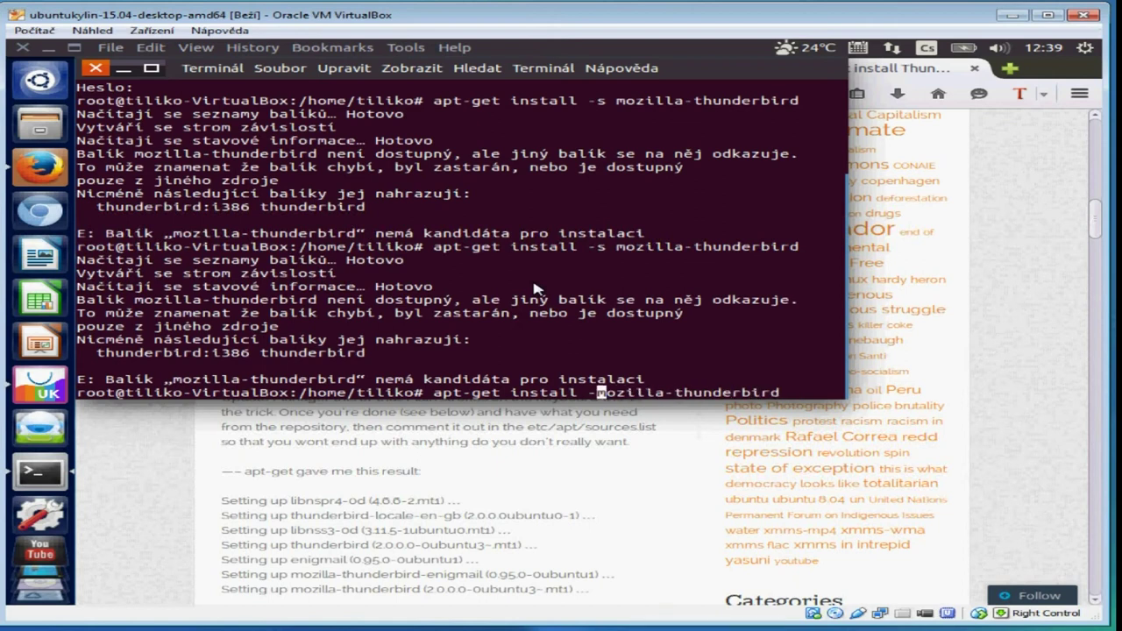
pyautogui.press('BackSpace')
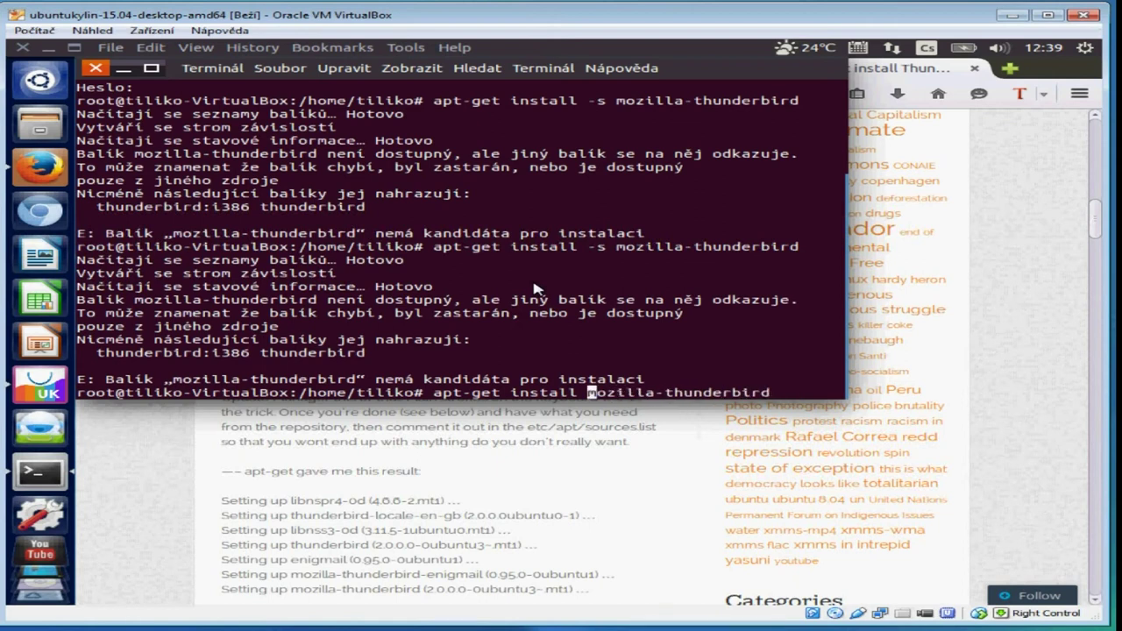
pyautogui.press('Return')
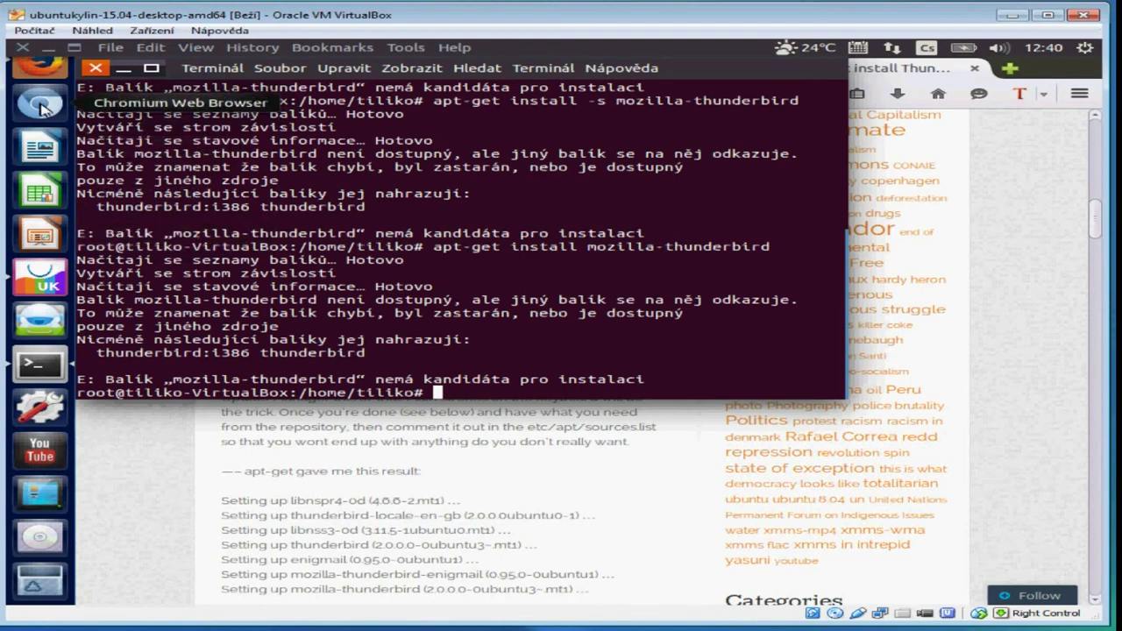
# Open Ubuntu System Settings, then type 'apt-get update' at the root prompt
pyautogui.click(41, 409)
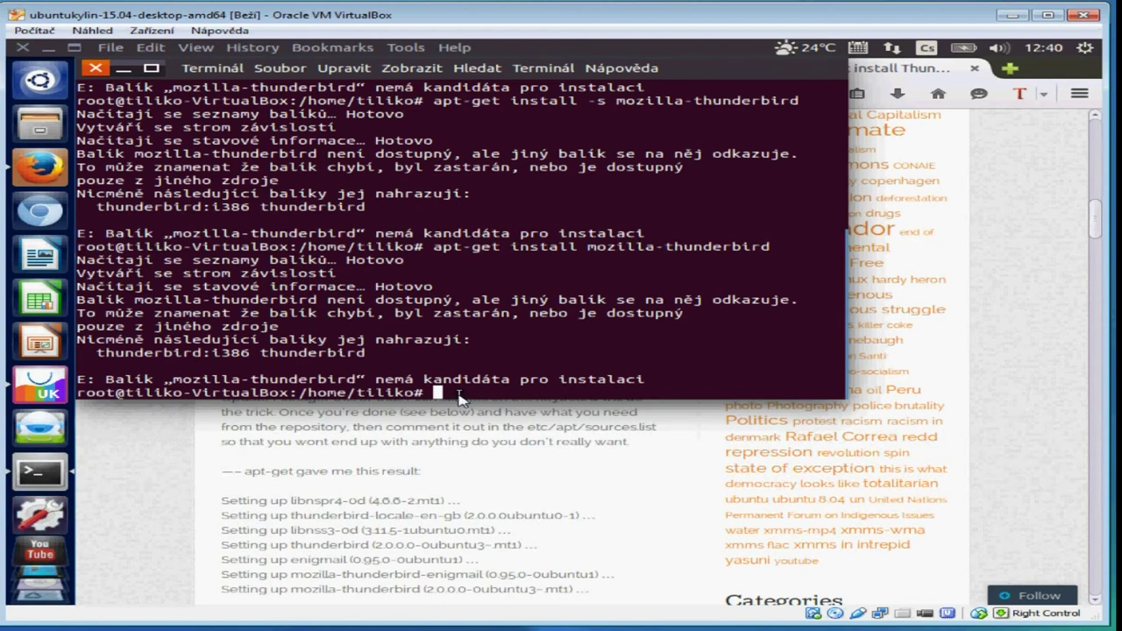
pyautogui.write('apt')
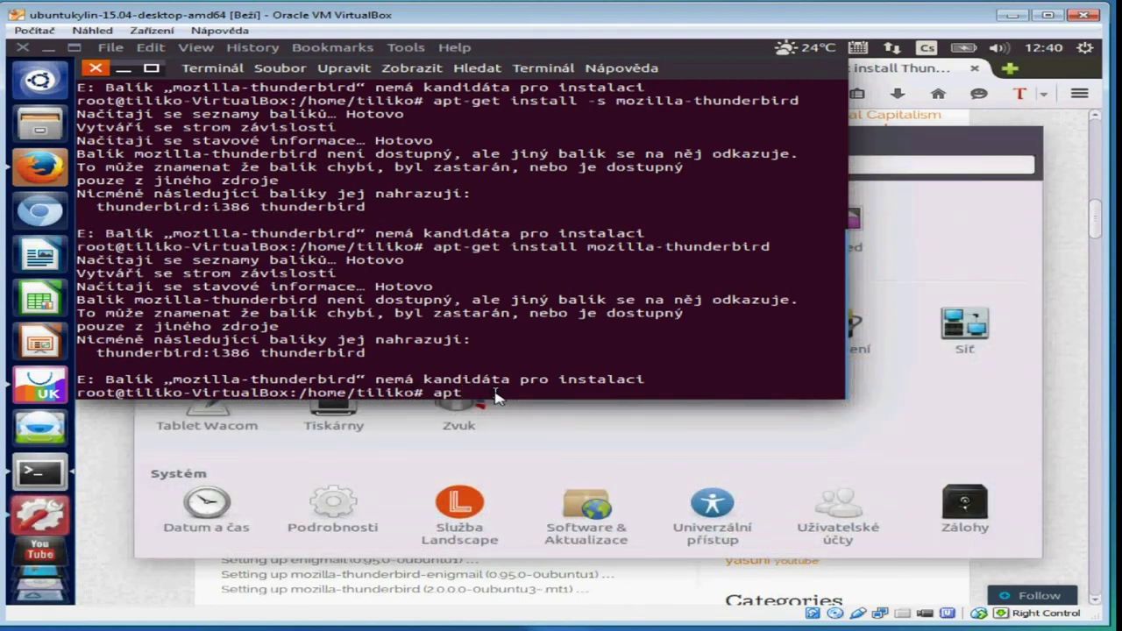
pyautogui.write('-get update')
# Run apt-get update and let the package lists download 29,9 MB
pyautogui.press('Return')
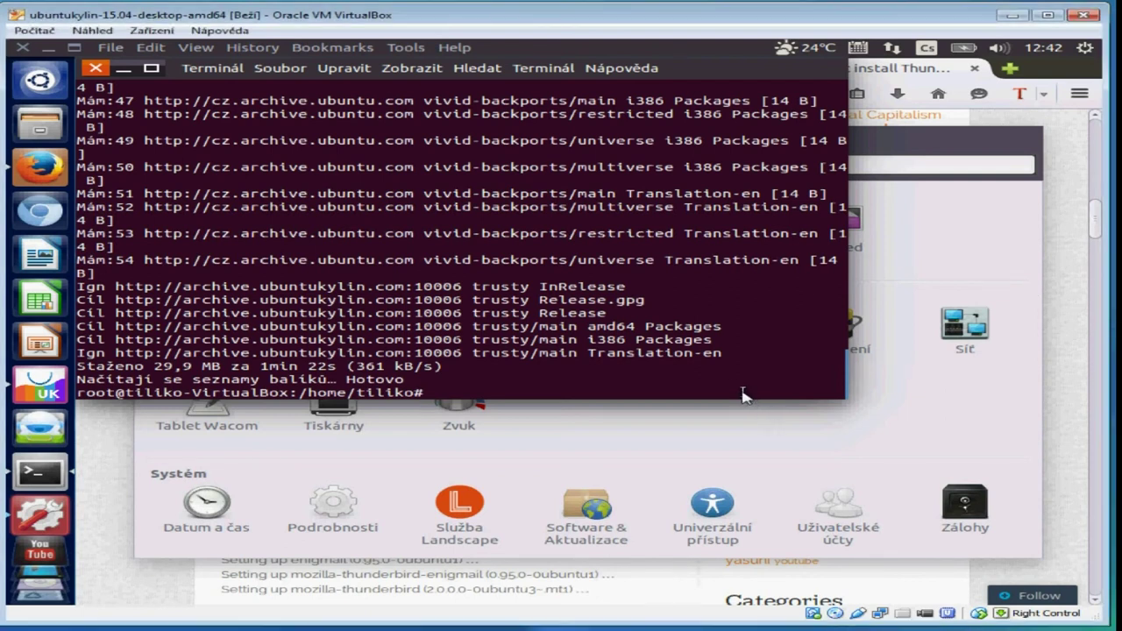
# Turn the recalled update command into 'apt-get upgrade' and run it
pyautogui.write('apt-get update')
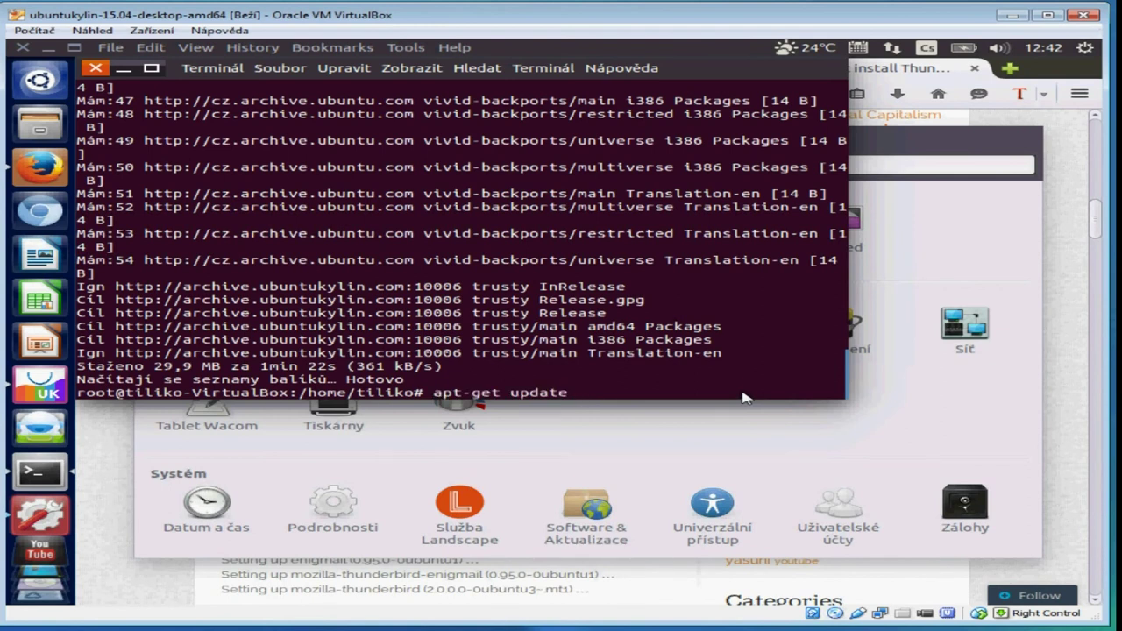
pyautogui.press('BackSpace')
pyautogui.press('BackSpace')
pyautogui.press('BackSpace')
pyautogui.press('BackSpace')
pyautogui.write('grade')
pyautogui.press('Return')
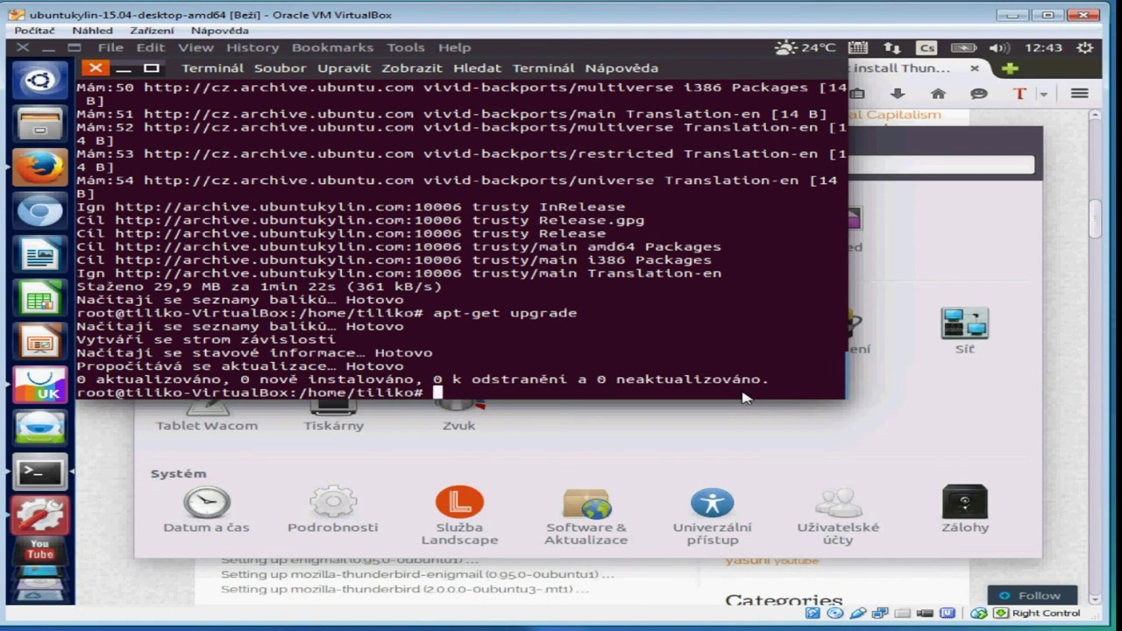
# Paste the Thunderbird install command, trim it to mozilla-thunderbird, run it, then strip the 'mozilla-' prefix
pyautogui.rightClick(743, 398)
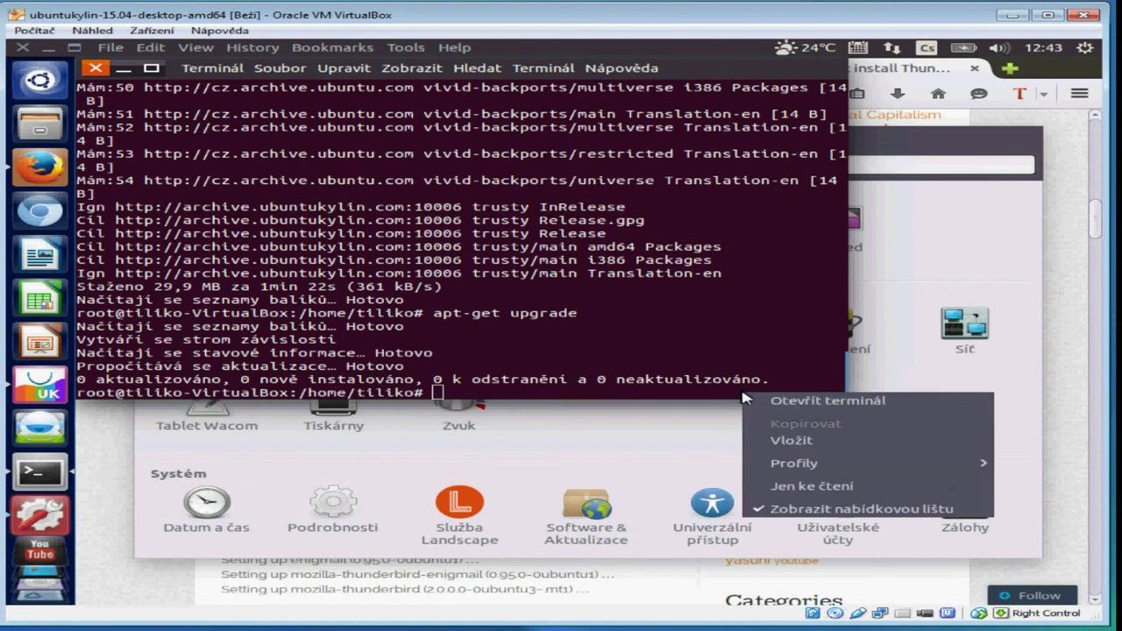
pyautogui.click(786, 443)
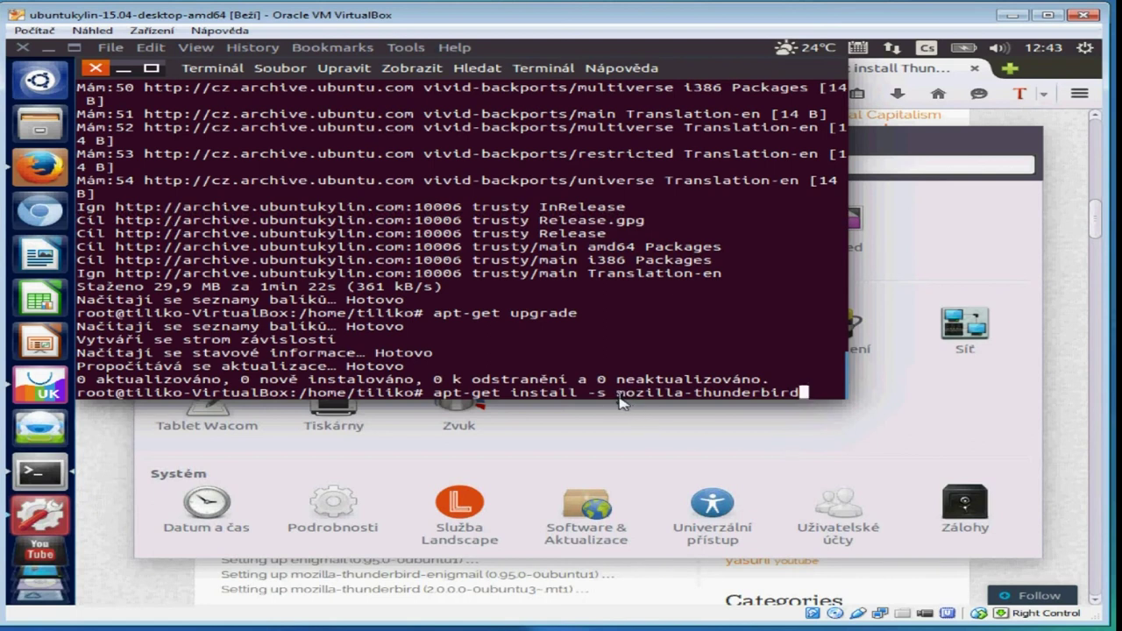
pyautogui.press('Left')
pyautogui.press('Left')
pyautogui.press('Left')
pyautogui.press('Left')
pyautogui.press('Left')
pyautogui.press('Left')
pyautogui.press('Left')
pyautogui.press('Left')
pyautogui.press('Left')
pyautogui.press('Left')
pyautogui.press('Left')
pyautogui.press('Left')
pyautogui.press('Left')
pyautogui.press('Left')
pyautogui.press('Left')
pyautogui.press('Left')
pyautogui.press('Left')
pyautogui.press('Left')
pyautogui.press('Left')
pyautogui.press('BackSpace')
pyautogui.press('BackSpace')
pyautogui.press('BackSpace')
pyautogui.press('BackSpace')
pyautogui.press('BackSpace')
pyautogui.press('BackSpace')
pyautogui.press('BackSpace')
pyautogui.press('BackSpace')
pyautogui.press('BackSpace')
pyautogui.press('BackSpace')
pyautogui.press('BackSpace')
pyautogui.press('BackSpace')
pyautogui.press('BackSpace')
pyautogui.press('BackSpace')
pyautogui.press('BackSpace')
pyautogui.press('BackSpace')
pyautogui.press('BackSpace')
pyautogui.press('BackSpace')
pyautogui.press('BackSpace')
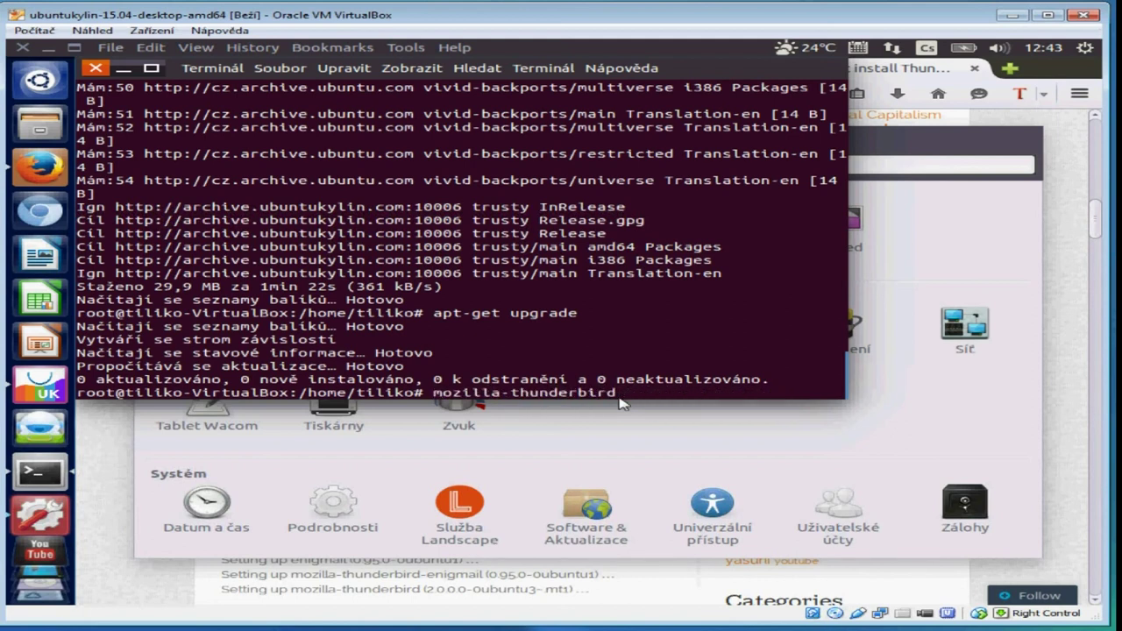
pyautogui.press('Return')
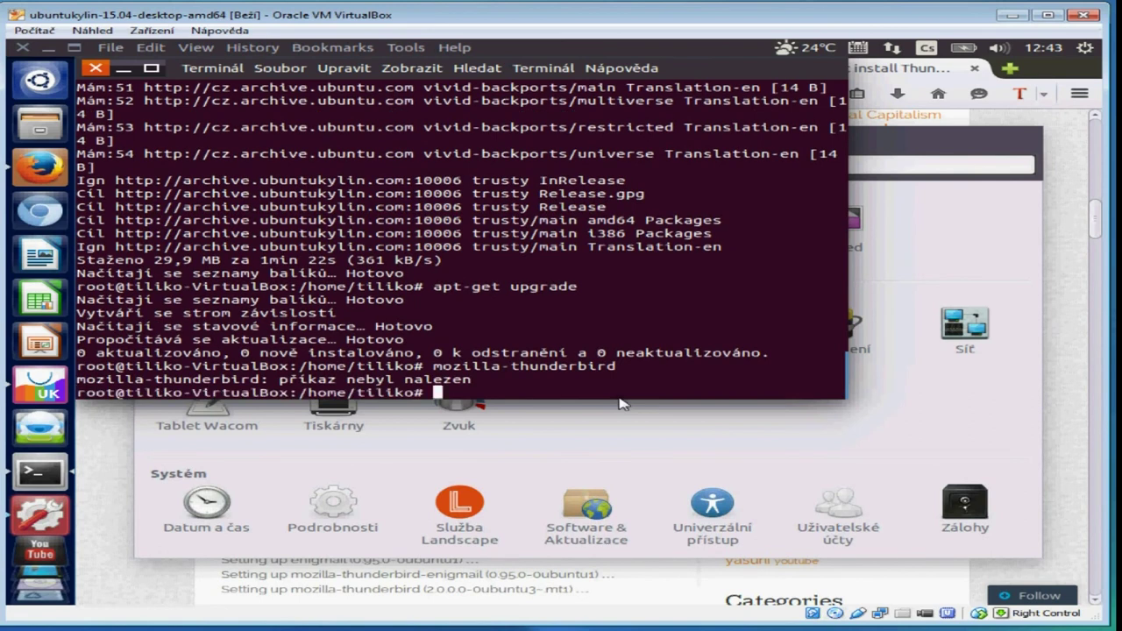
pyautogui.press('Up')
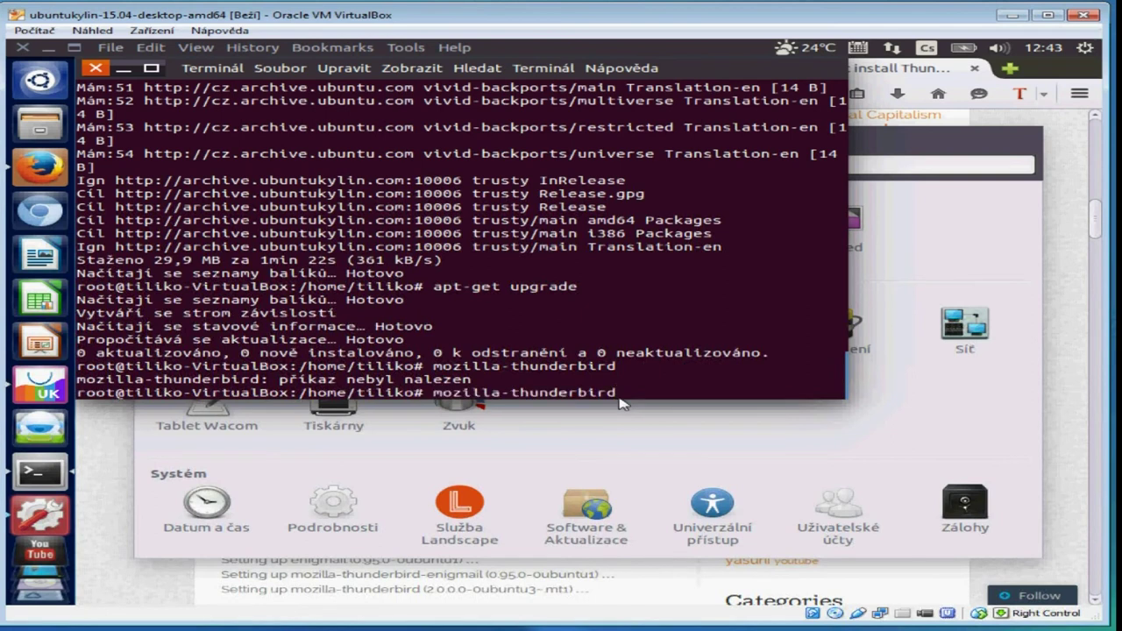
pyautogui.press('Left')
pyautogui.press('Left')
pyautogui.press('Left')
pyautogui.press('Left')
pyautogui.press('Left')
pyautogui.press('Left')
pyautogui.press('Left')
pyautogui.press('Left')
pyautogui.press('Left')
pyautogui.press('Left')
pyautogui.press('Left')
pyautogui.press('BackSpace')
pyautogui.press('BackSpace')
pyautogui.press('BackSpace')
pyautogui.press('BackSpace')
pyautogui.press('BackSpace')
pyautogui.press('BackSpace')
pyautogui.press('BackSpace')
pyautogui.press('BackSpace')
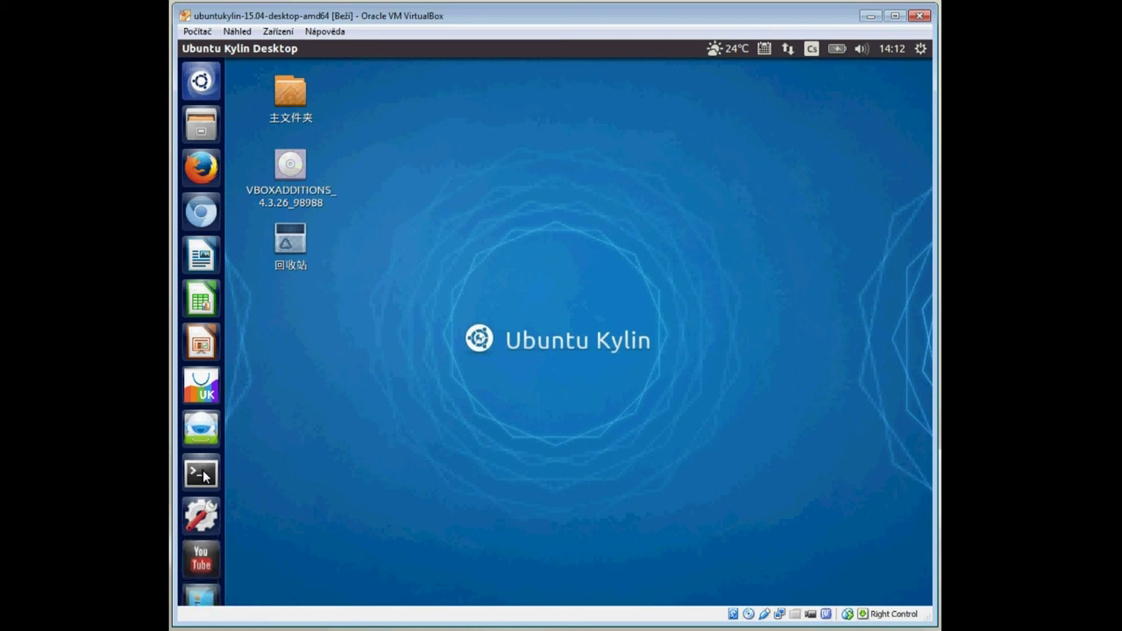
# Start a new Terminal window from the Ubuntu Kylin launcher
pyautogui.press('Down')
pyautogui.press('Down')
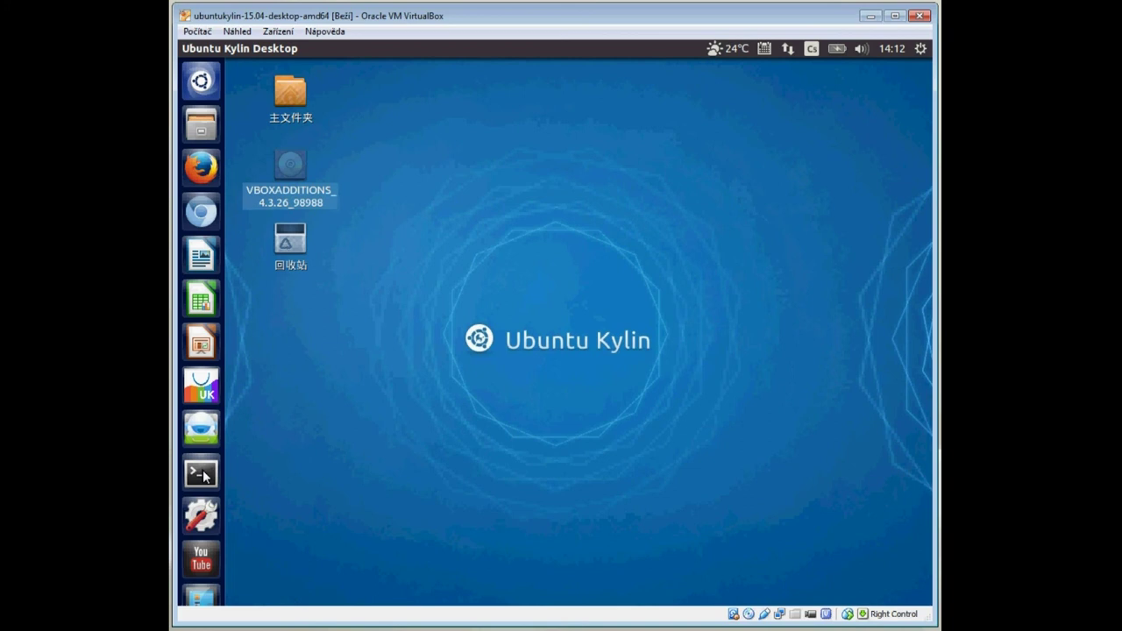
pyautogui.click(201, 473)
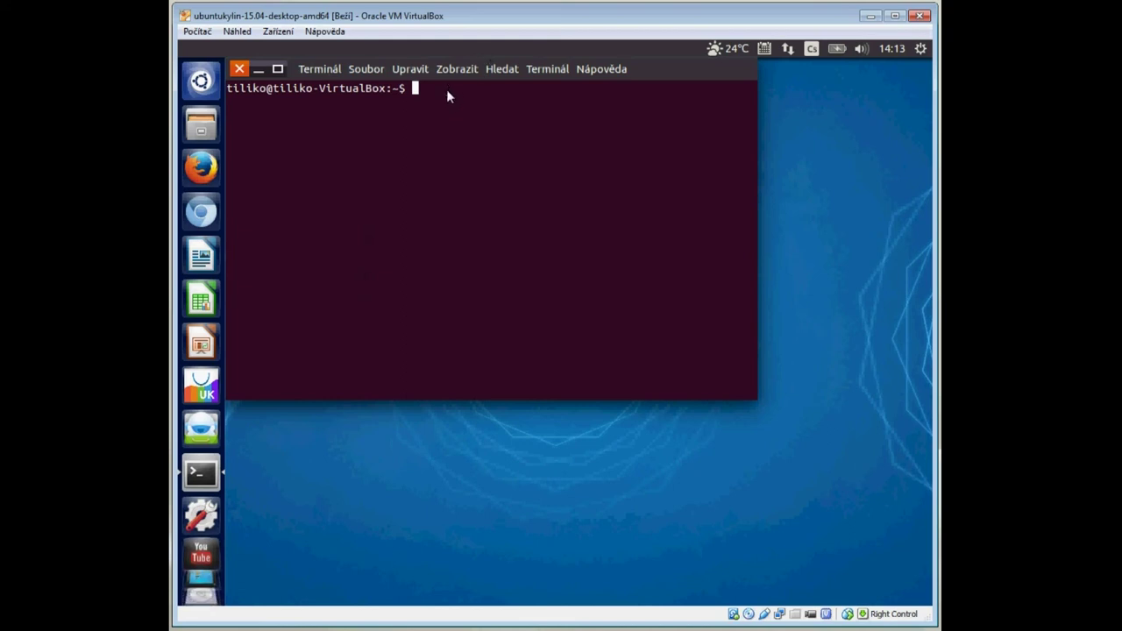
# Run bare sudo, which only shows usage, then switch to root with su
pyautogui.write('s')
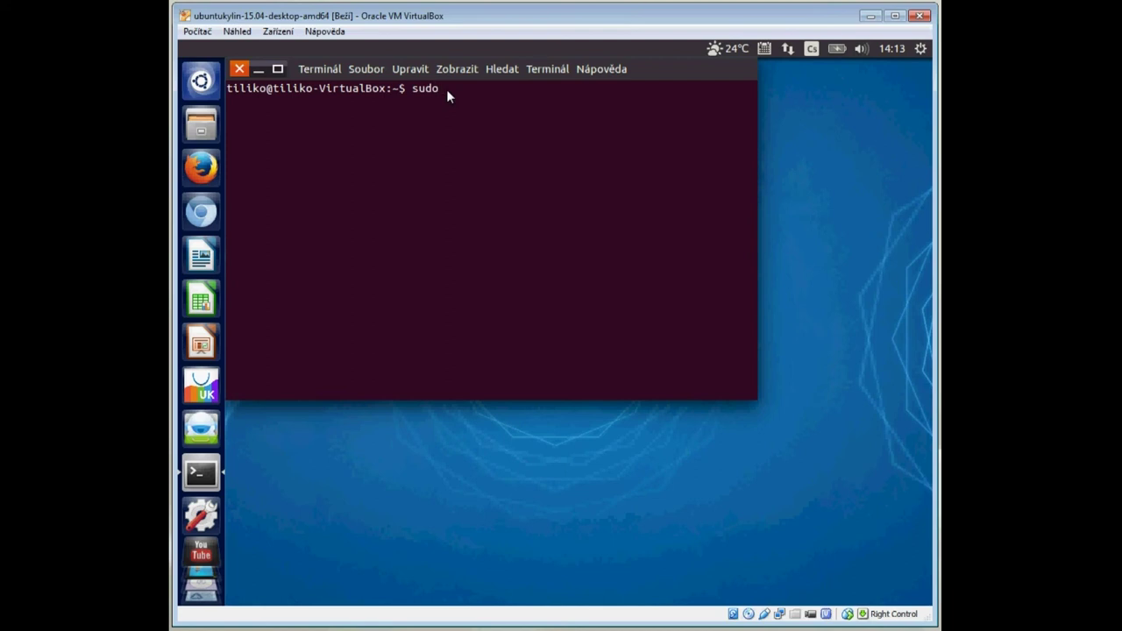
pyautogui.write('udo')
pyautogui.press('Return')
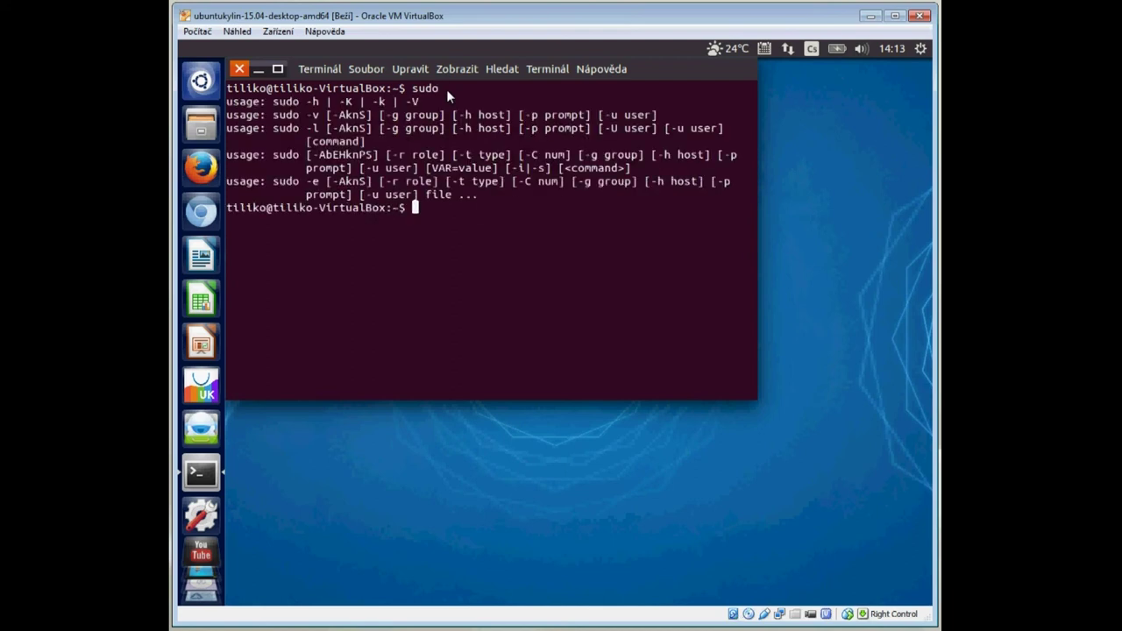
pyautogui.write('su')
pyautogui.press('Return')
pyautogui.press('Return')
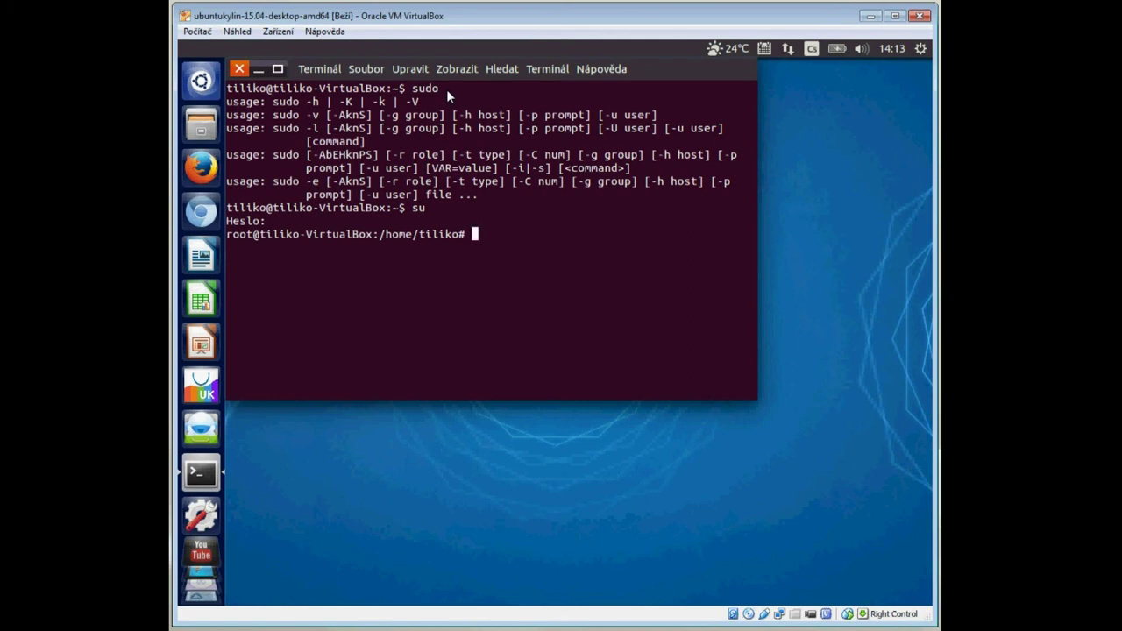
# Run 'thrunderbird' at the root prompt, getting command not found, then start Firefox
pyautogui.write('thrunderbird')
pyautogui.press('Return')
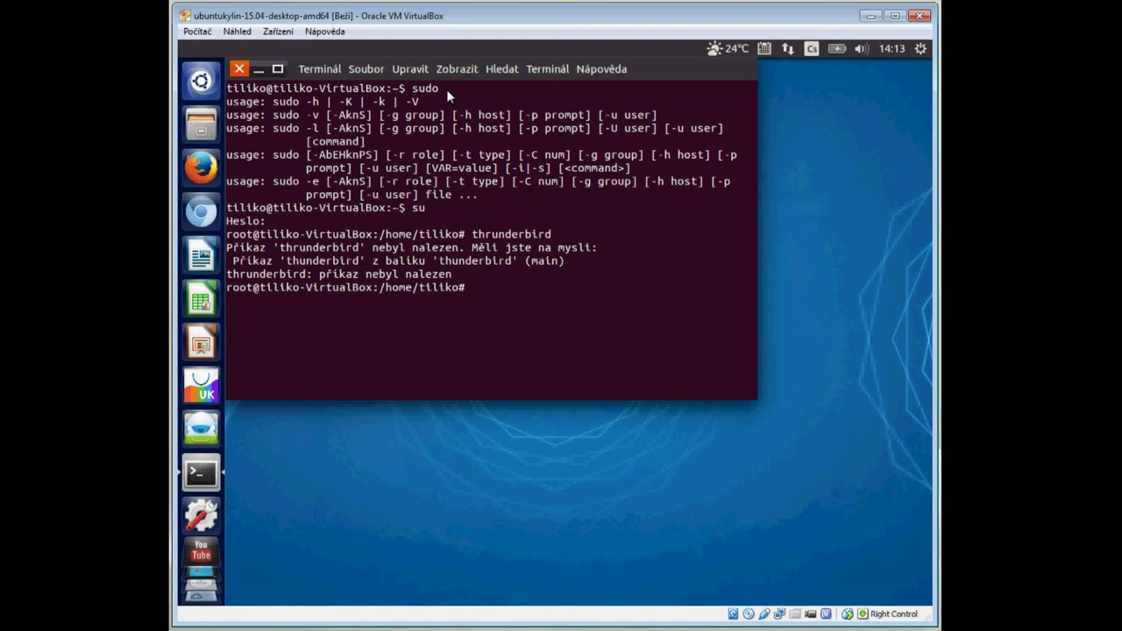
pyautogui.click(211, 172)
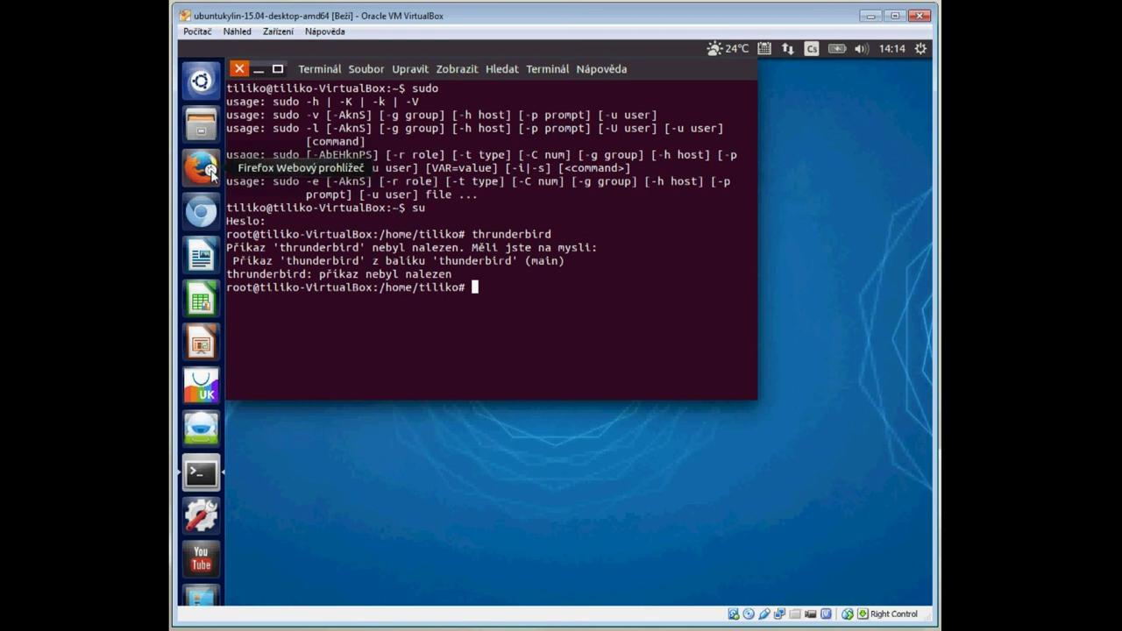